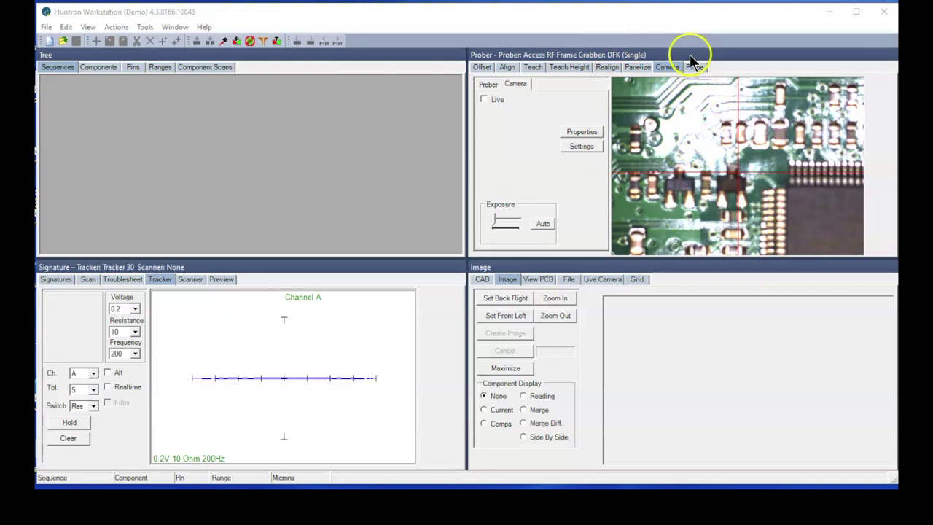
Float the Prober panel as an enlarged window and switch off its Live camera feed
drag(690, 54, 348, 80)
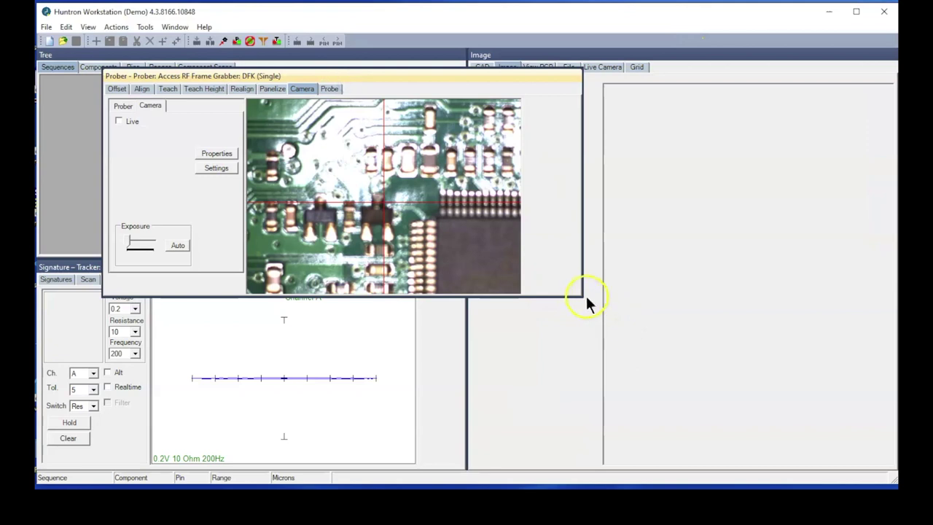
drag(587, 302, 683, 419)
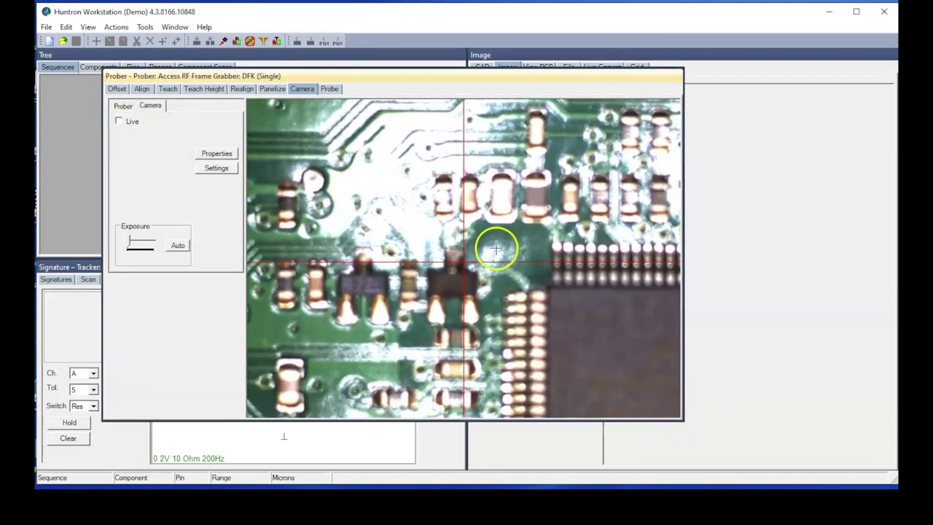
click(119, 123)
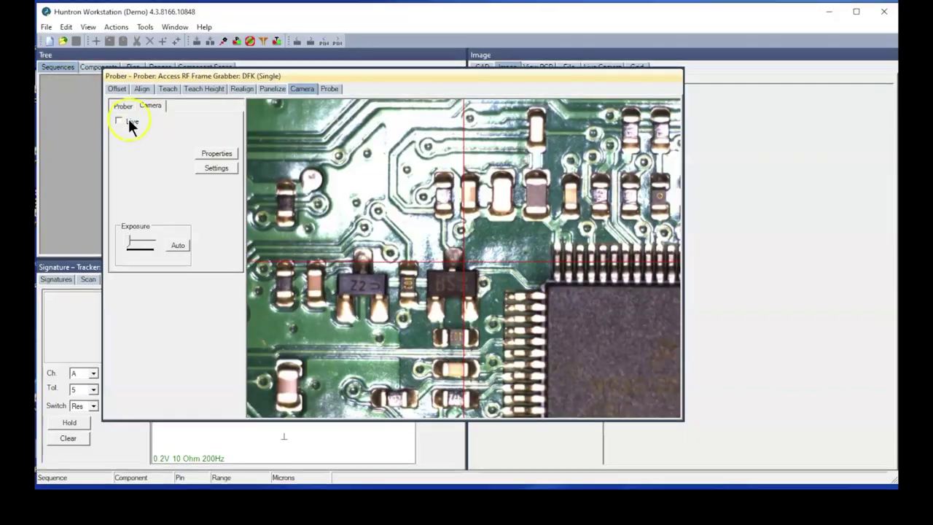
Set the DFK camera's Brightness to -5 and Exposure to 1/250 sec, apply and close
click(152, 113)
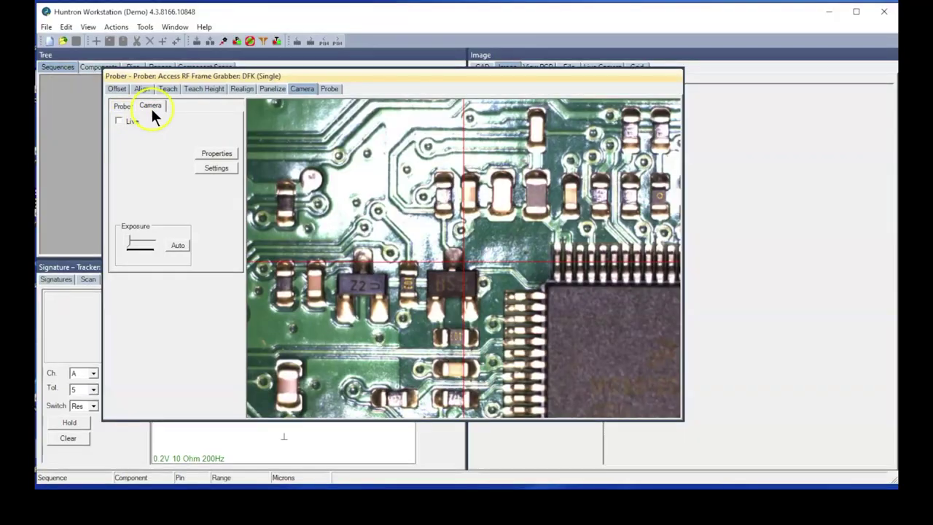
click(215, 156)
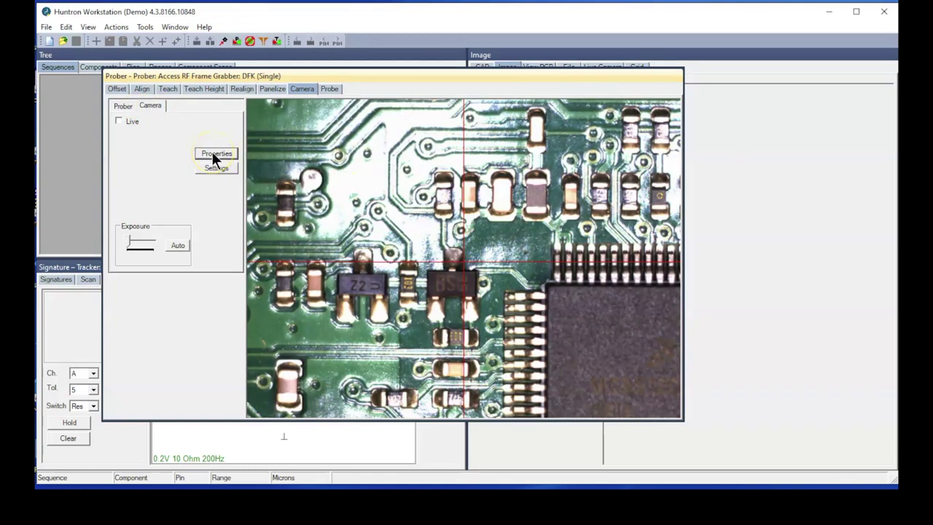
drag(129, 17, 323, 72)
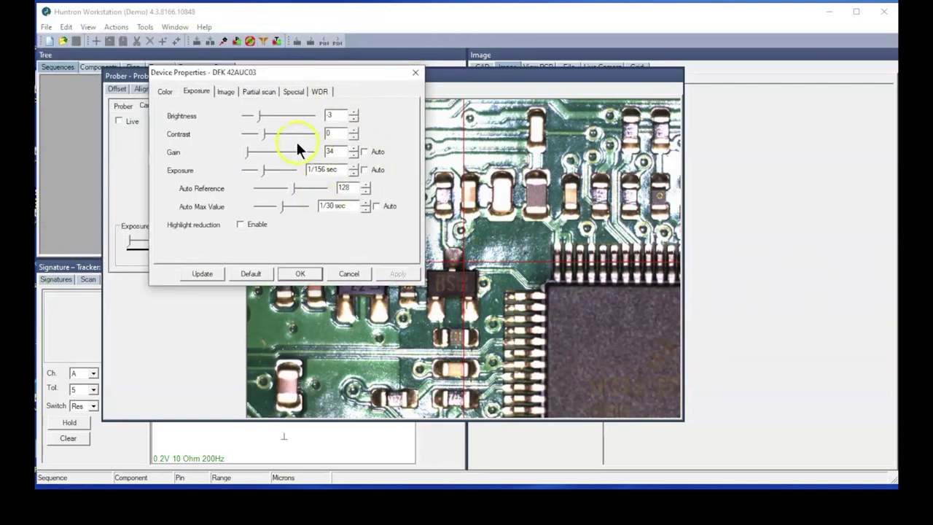
drag(255, 116, 252, 117)
drag(260, 165, 258, 165)
click(199, 274)
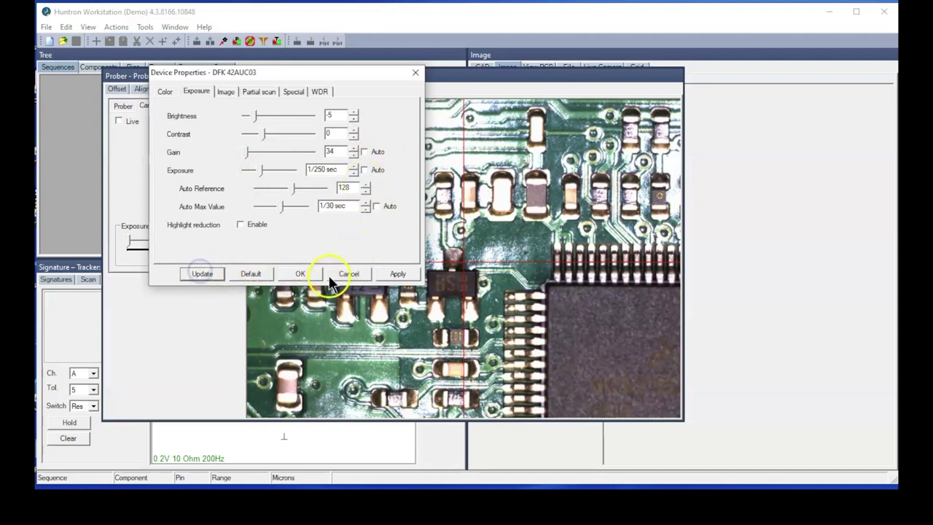
click(399, 275)
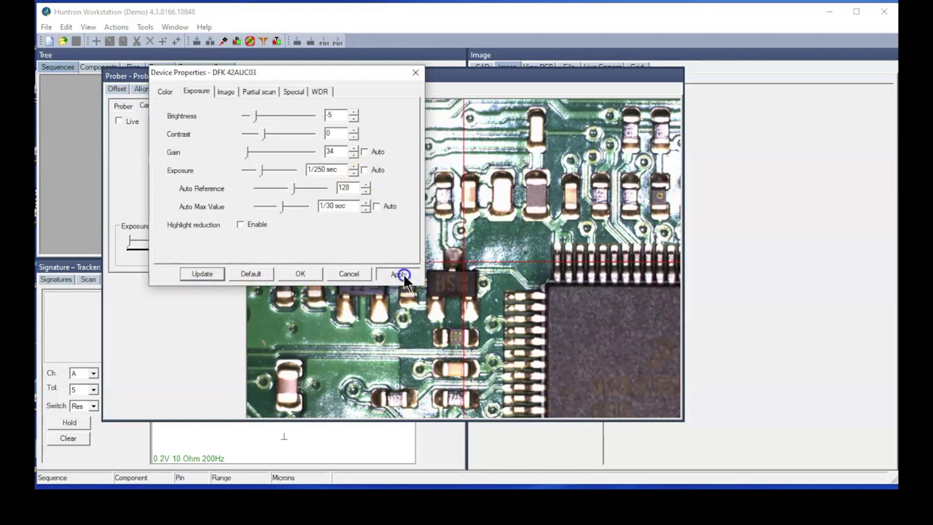
click(295, 273)
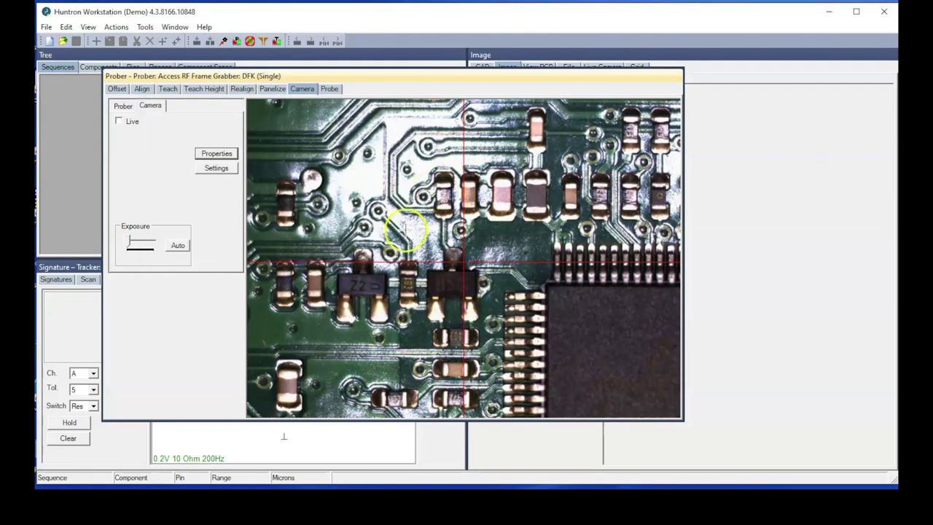
Reopen the DFK camera properties and review its Color, Image and Exposure tabs
click(458, 261)
click(218, 155)
drag(114, 14, 271, 49)
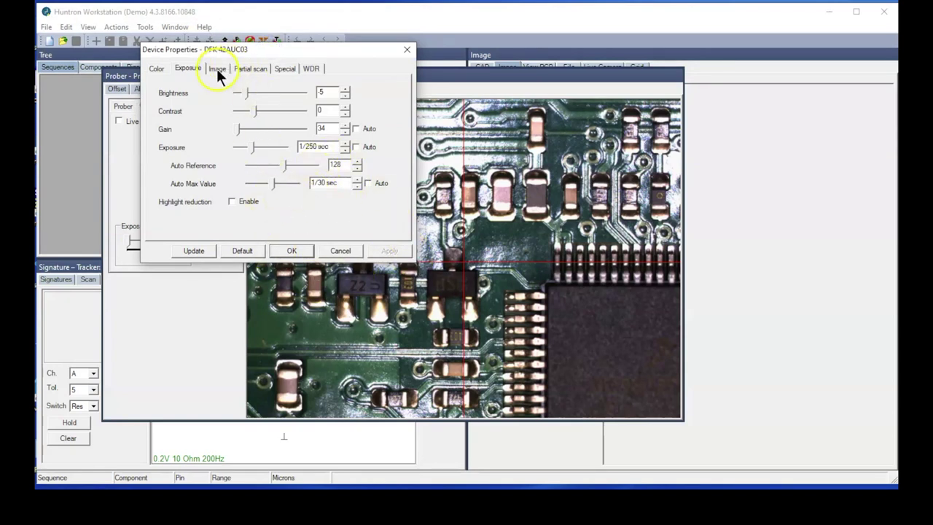
click(159, 70)
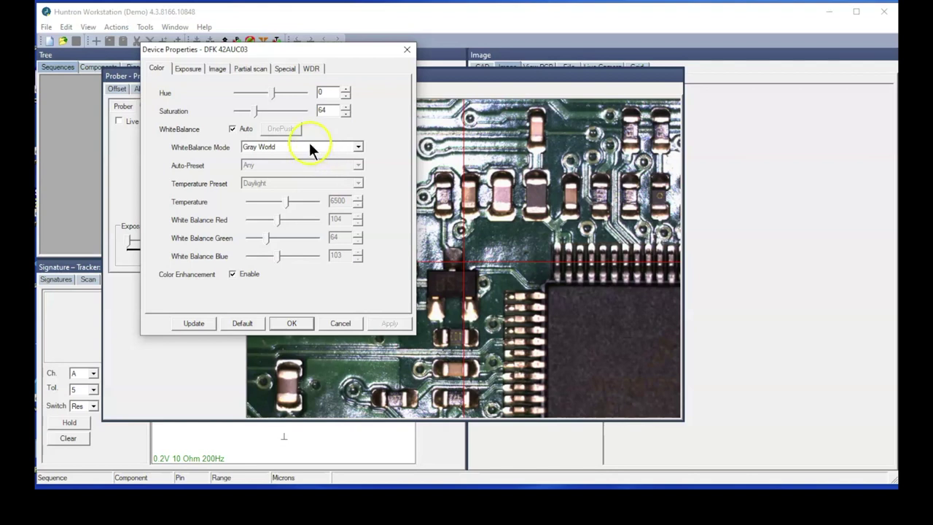
click(219, 68)
click(236, 94)
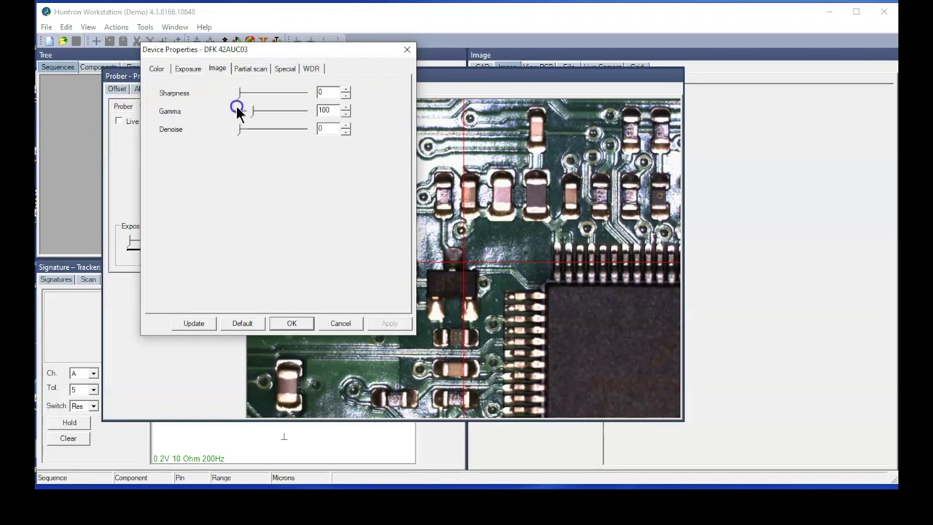
click(184, 68)
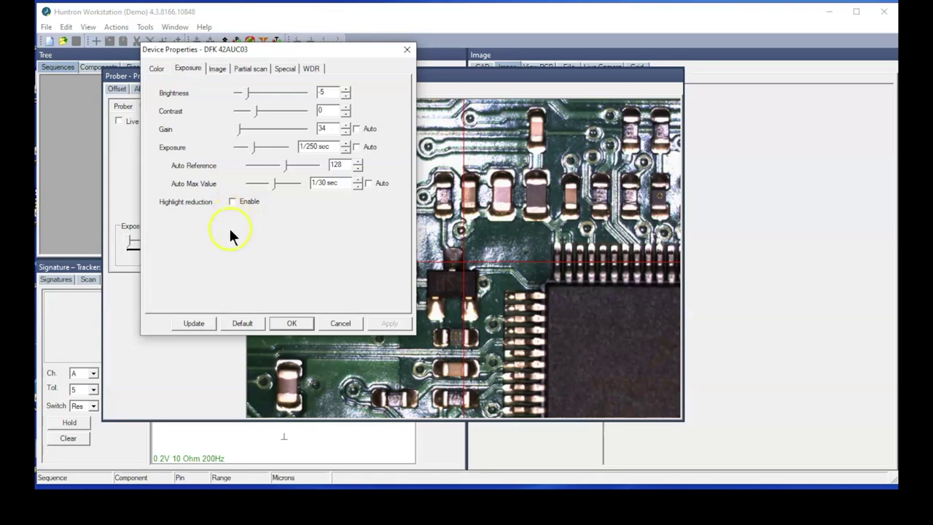
click(233, 323)
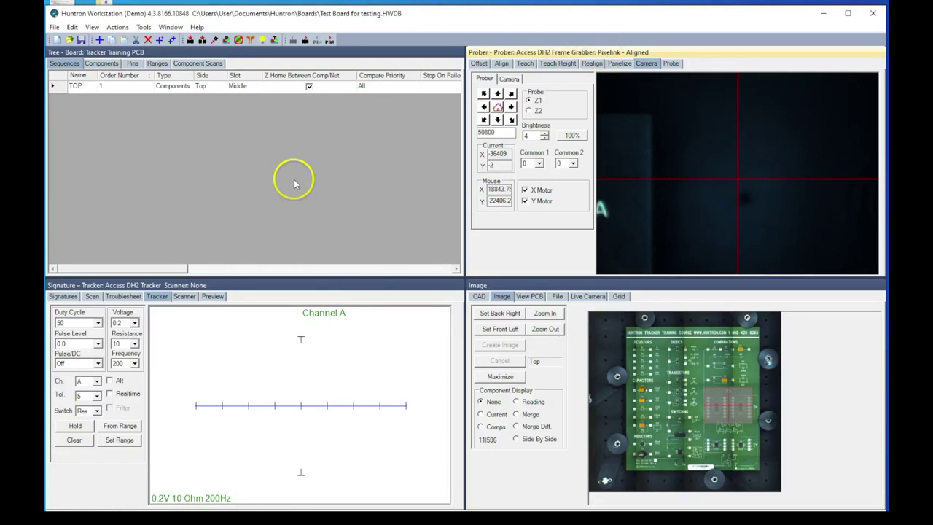
Switch on the Z1 ring light and lower its brightness to 2
click(262, 42)
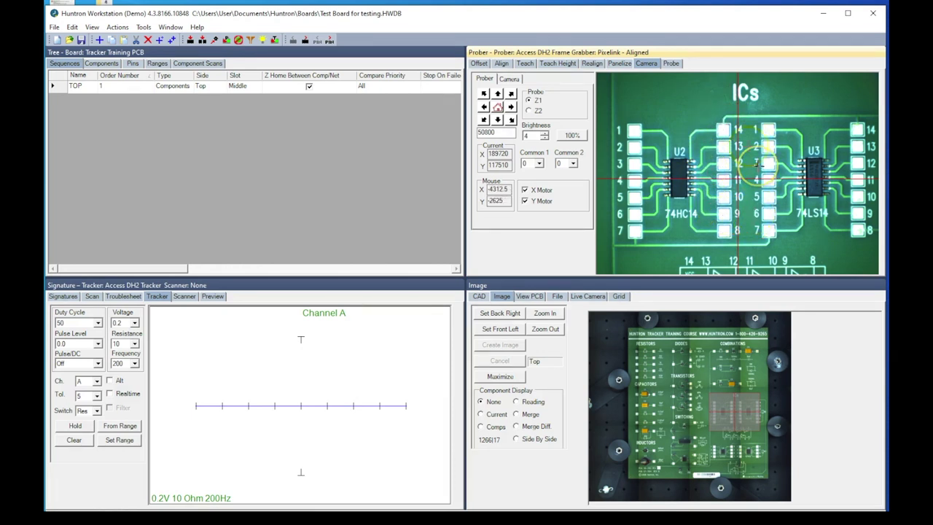
click(544, 138)
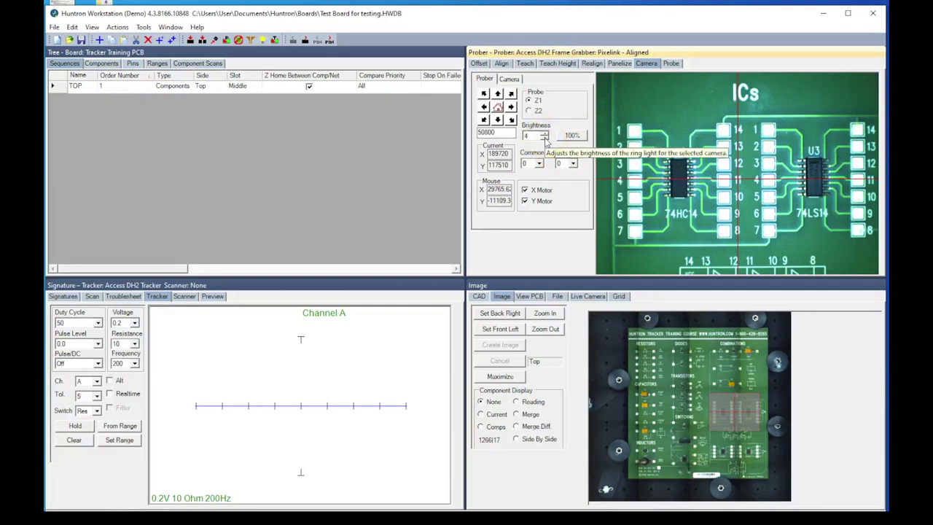
click(544, 139)
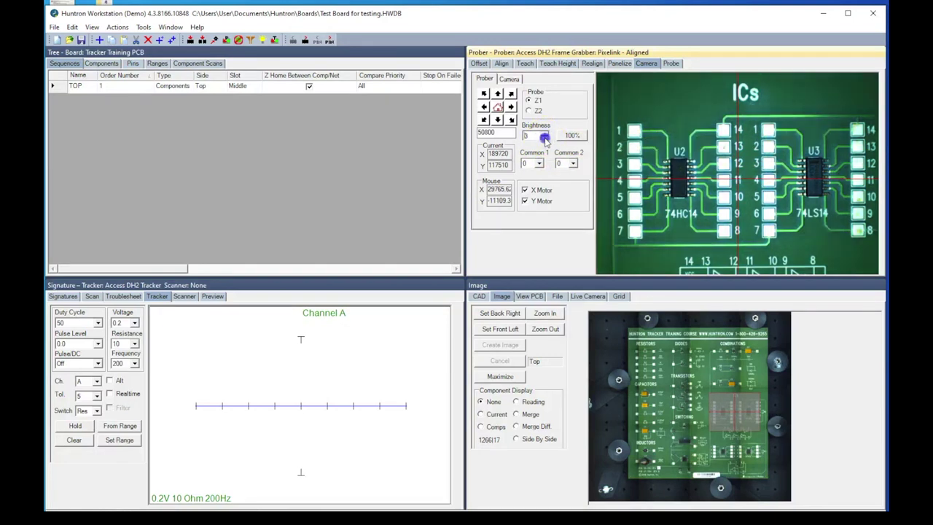
click(544, 140)
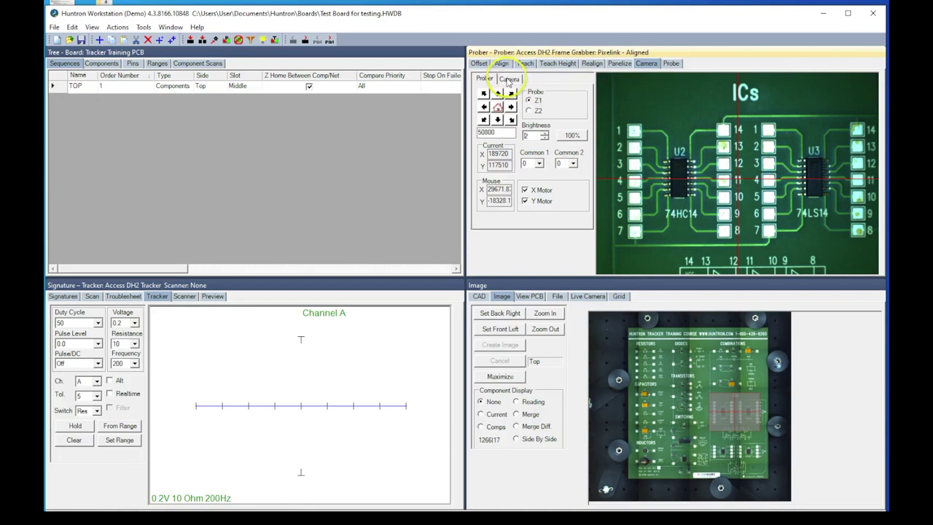
Adjust the Z1 Pixelink camera's focus, enable autofocus, and change the gain
click(509, 80)
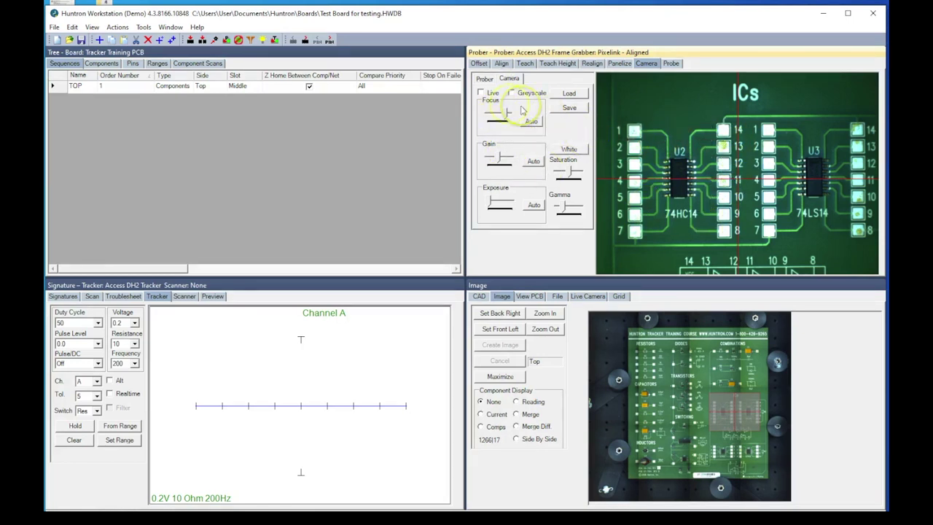
drag(506, 117, 506, 116)
click(533, 123)
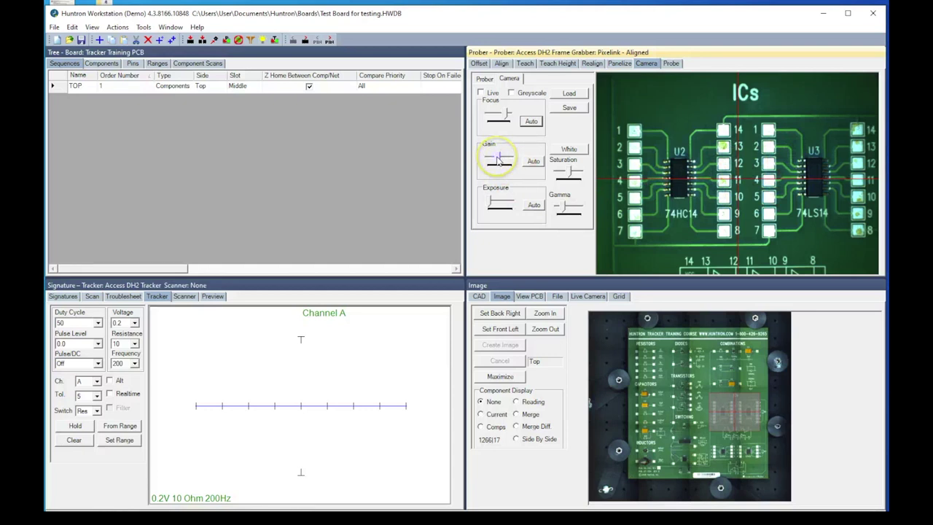
drag(499, 162, 497, 162)
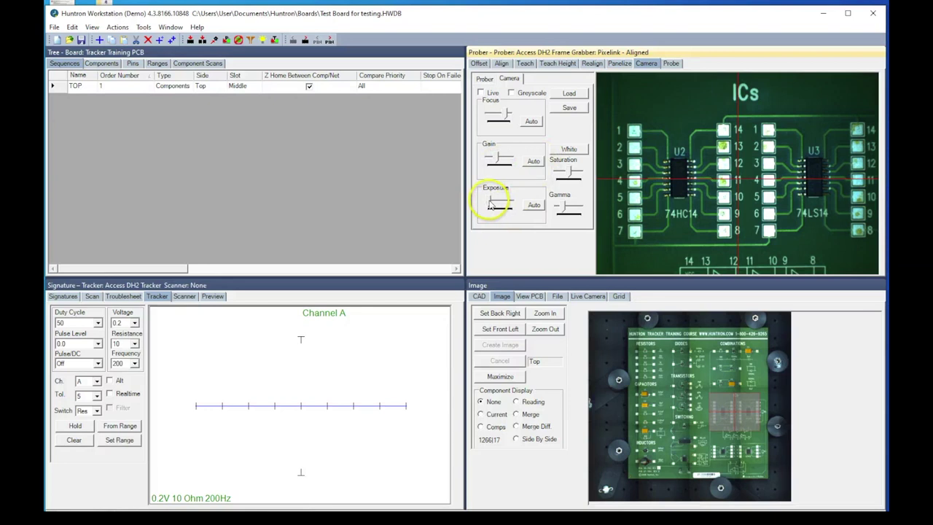
Lower the Z1 exposure slightly, set the gamma, and save the Z1 camera settings
mouse_move(493, 204)
mouse_down()
mouse_move(505, 205)
mouse_move(489, 204)
mouse_up()
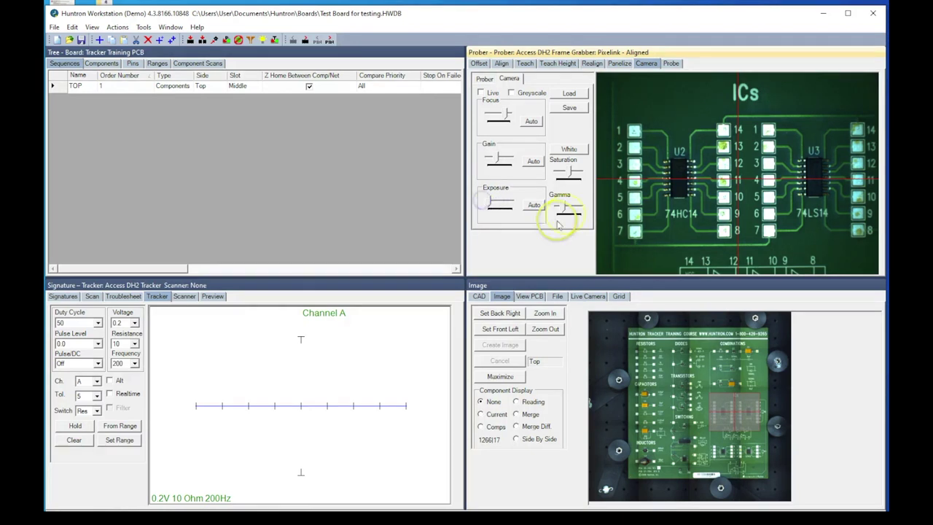
mouse_move(561, 208)
mouse_down()
mouse_move(575, 209)
mouse_move(561, 212)
mouse_up()
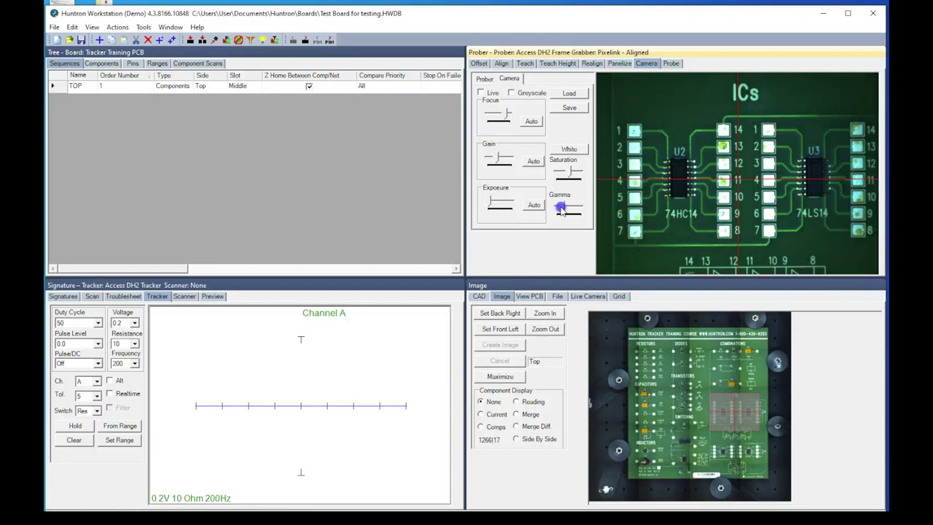
drag(560, 209, 560, 209)
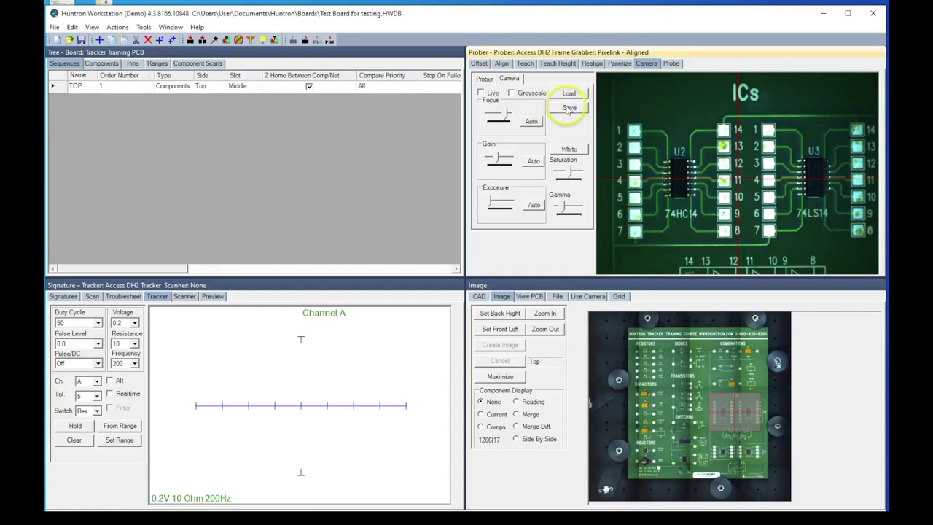
click(568, 109)
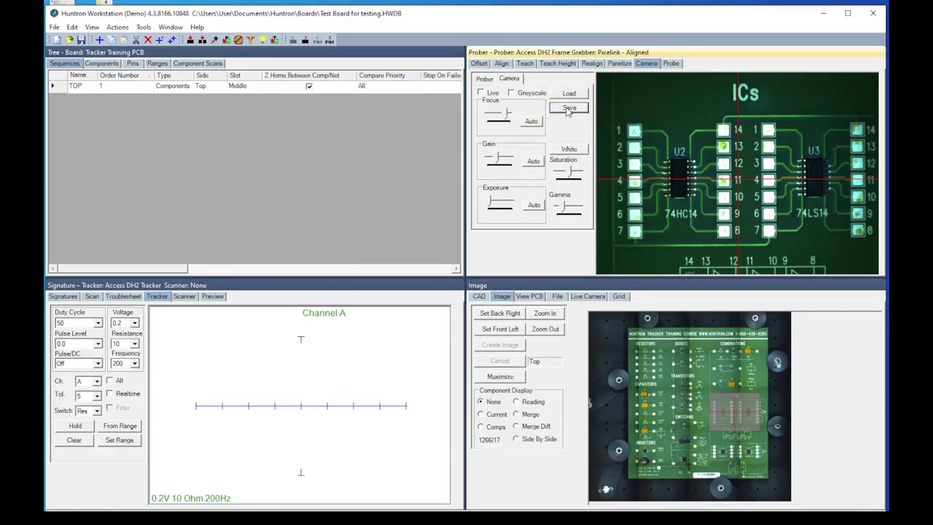
Switch the Prober to the Z2 probe head
click(484, 78)
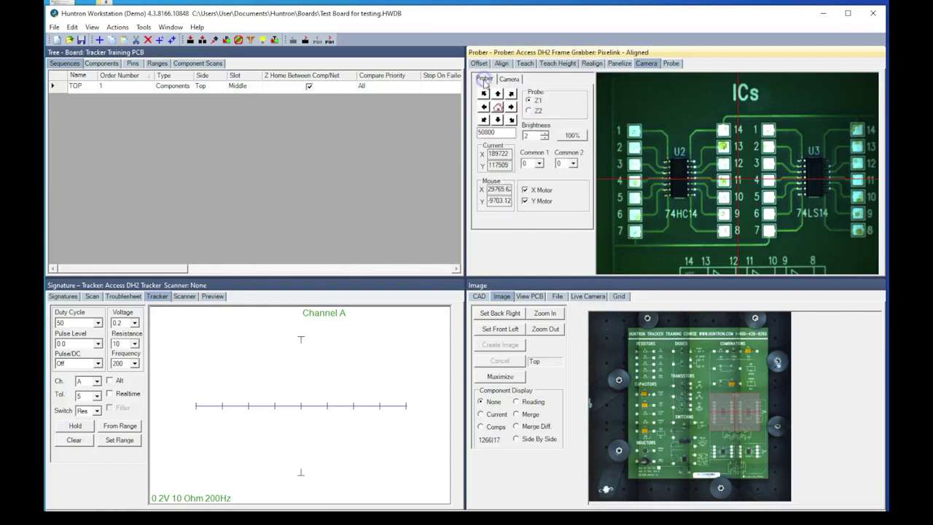
click(531, 114)
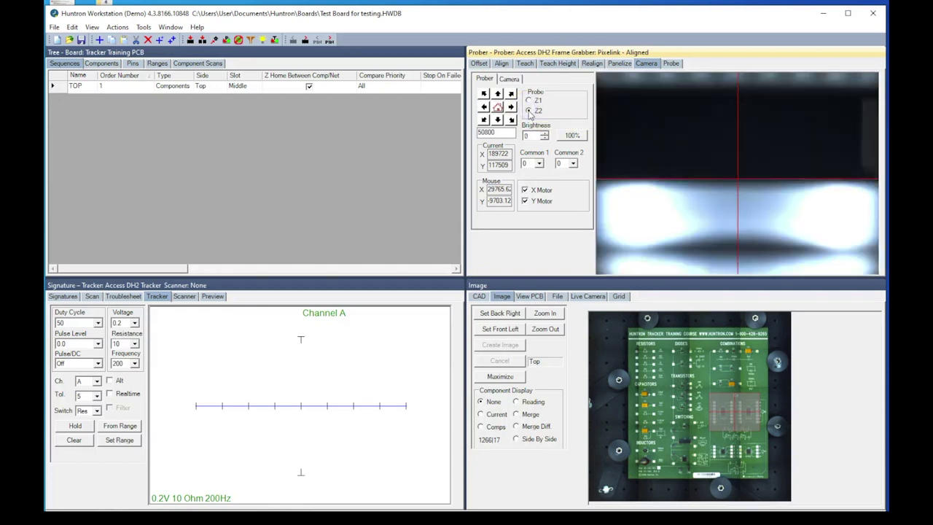
click(573, 241)
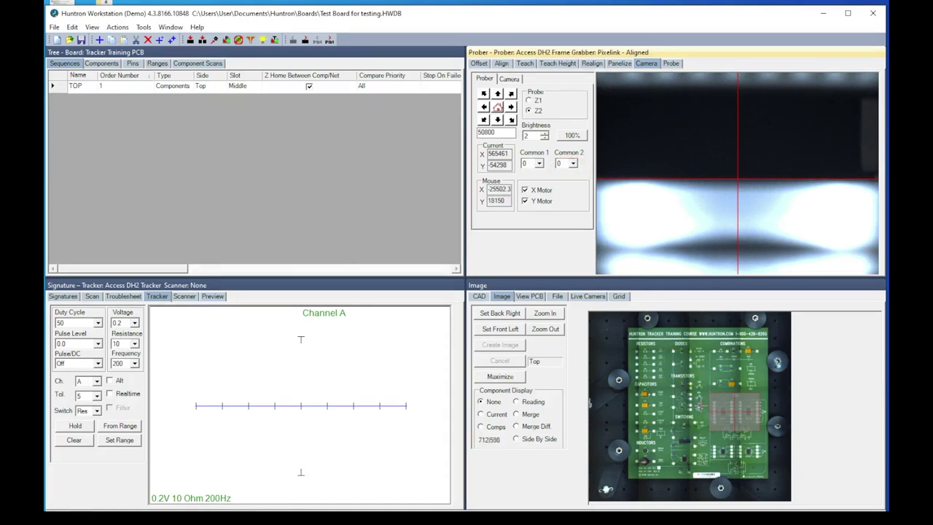
Move the Z2 camera over the ICs area and raise ring-light brightness to 3
click(735, 412)
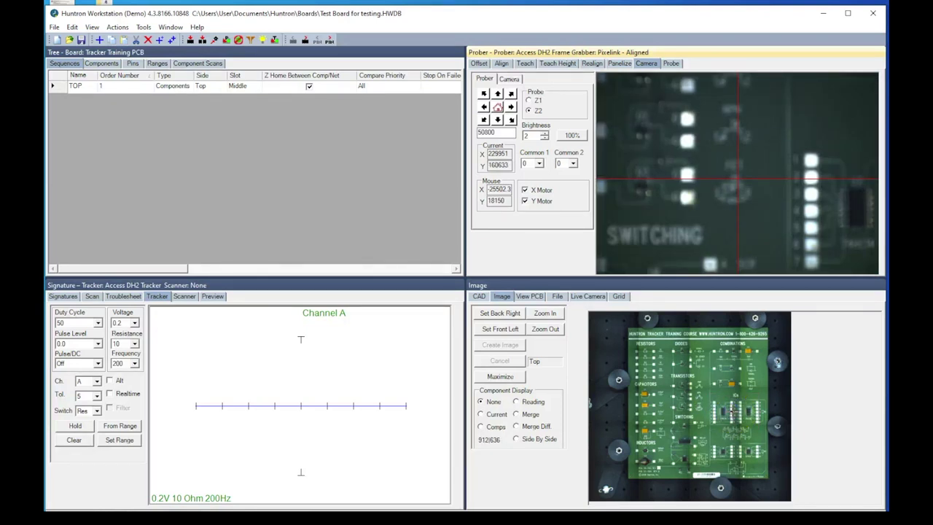
click(737, 396)
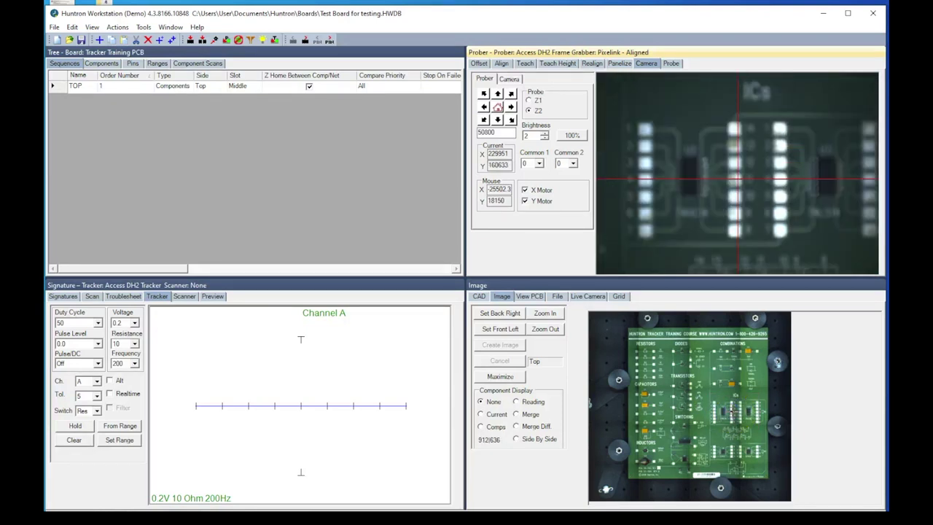
click(545, 134)
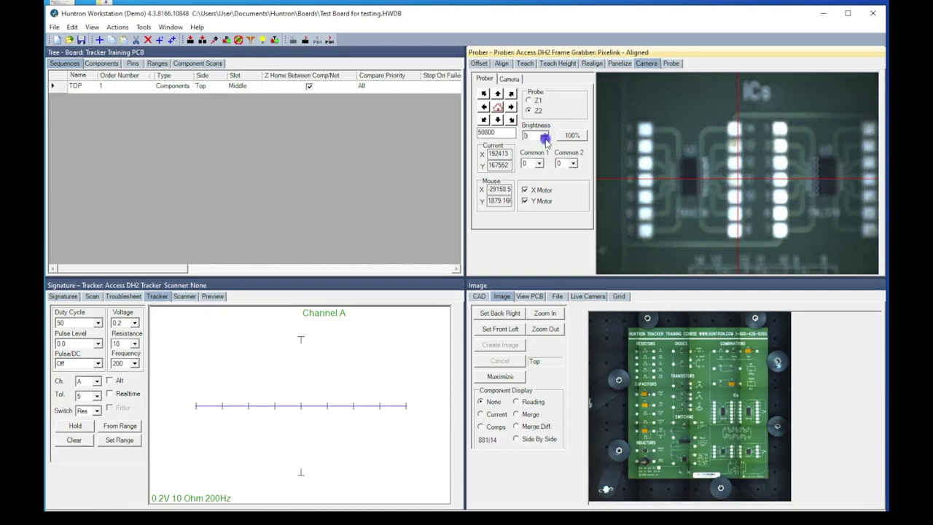
click(510, 78)
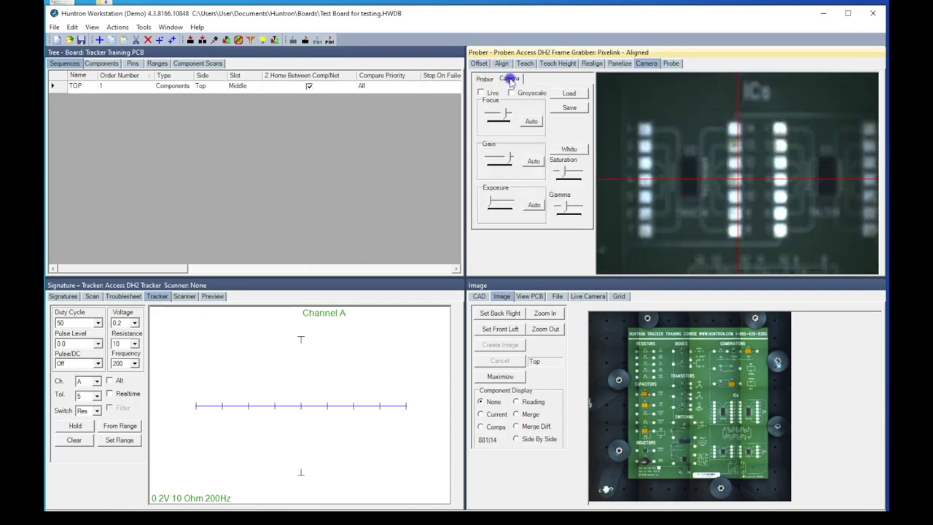
Autofocus the Z2 camera, lower its gain and gamma, and tweak exposure for the U2/U3 ICs
click(533, 122)
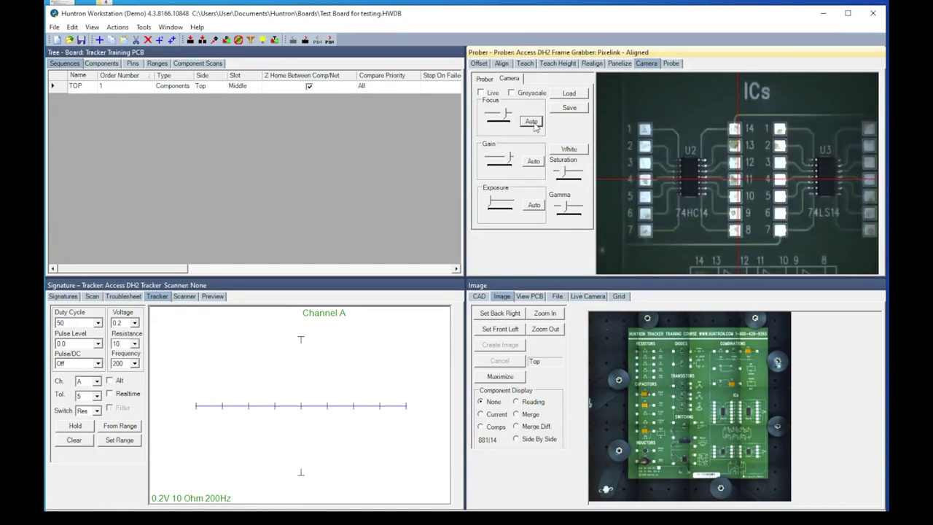
click(508, 160)
drag(508, 160, 508, 162)
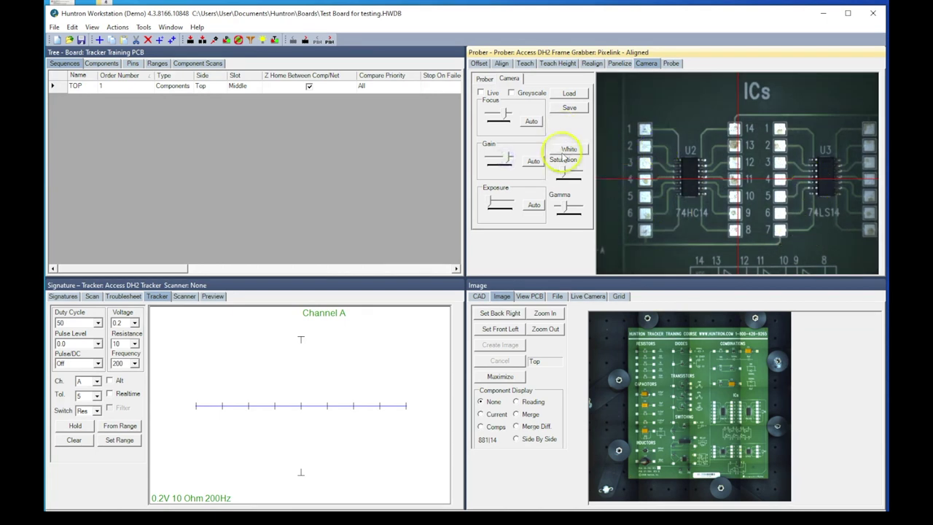
click(565, 208)
drag(563, 210, 564, 210)
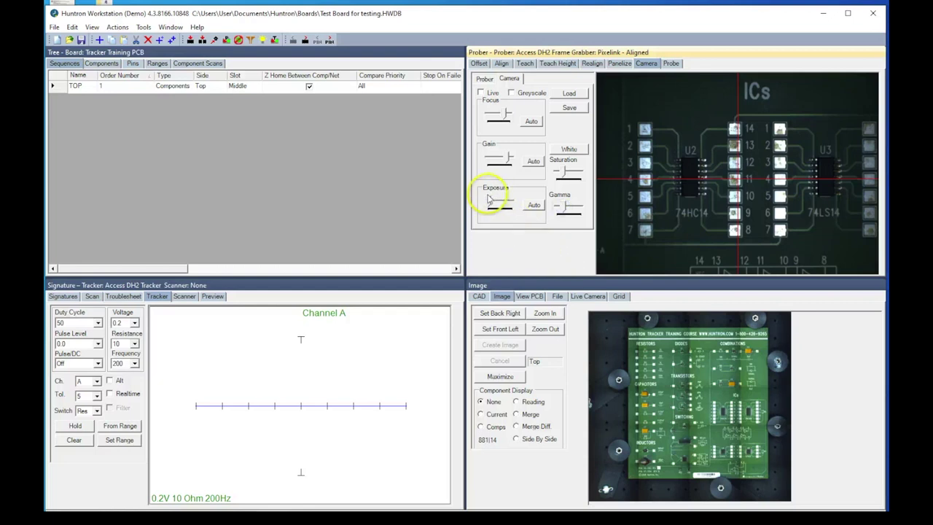
drag(489, 198, 496, 203)
drag(563, 207, 563, 211)
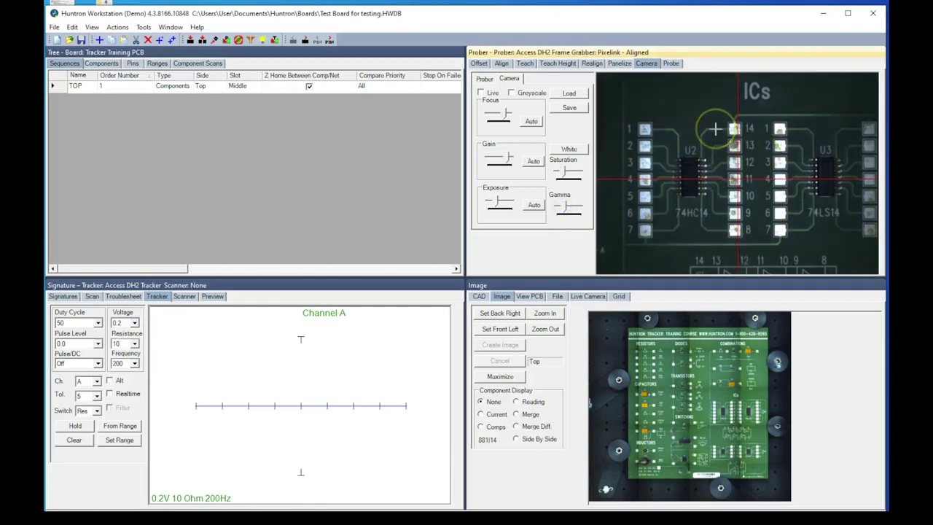
Bring the Z2 ring light back to brightness 3 and save the Z2 camera settings
click(485, 79)
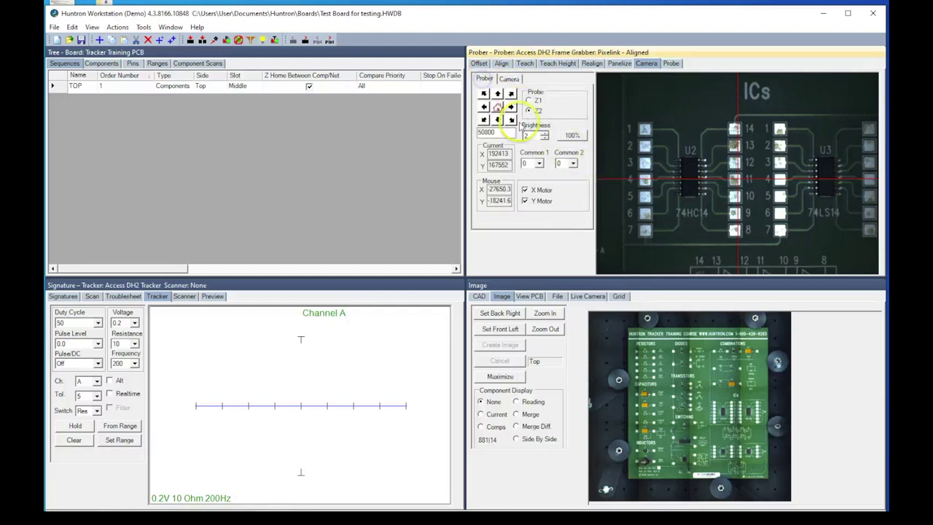
click(545, 135)
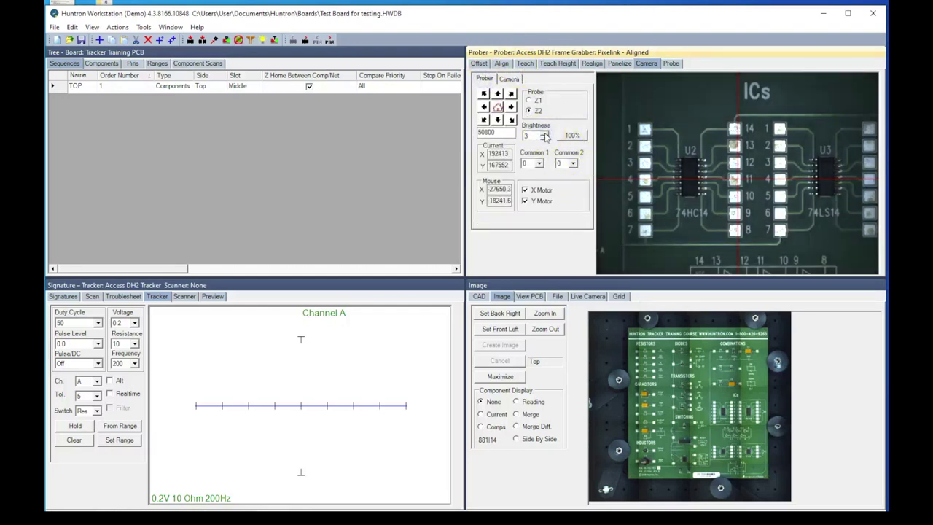
click(508, 79)
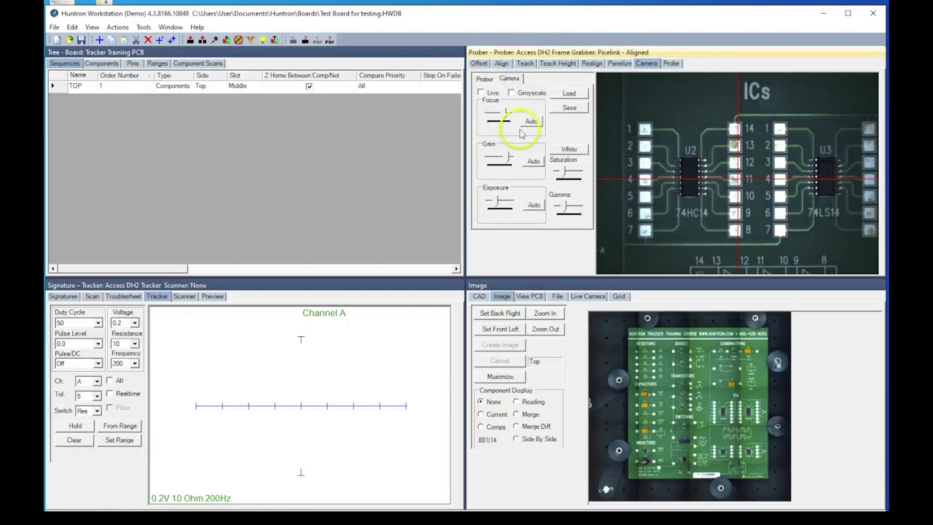
click(573, 108)
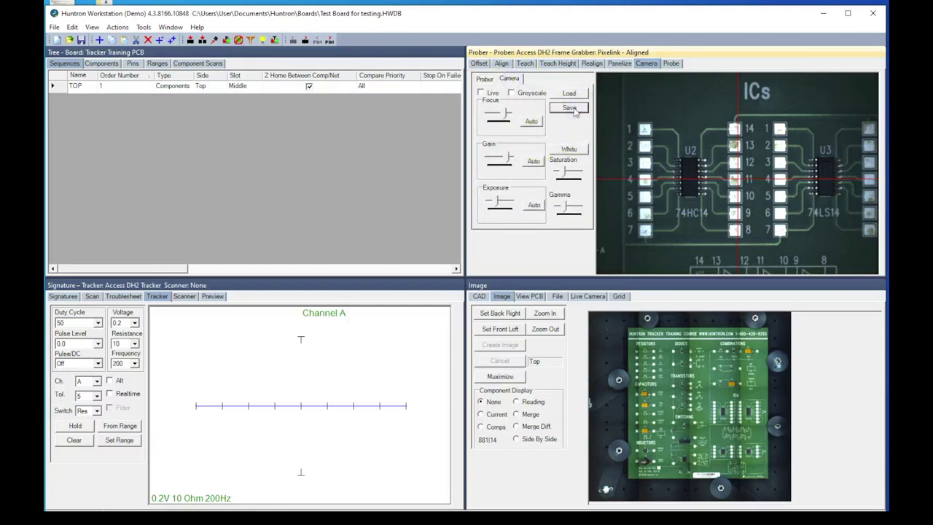